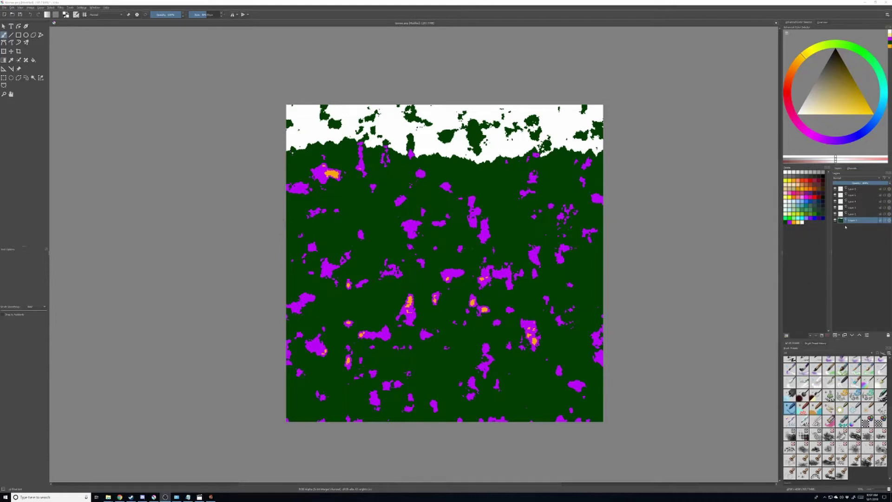
Fill the layer directly above the original biome map entirely with the palette's orange biome colour
click(857, 195)
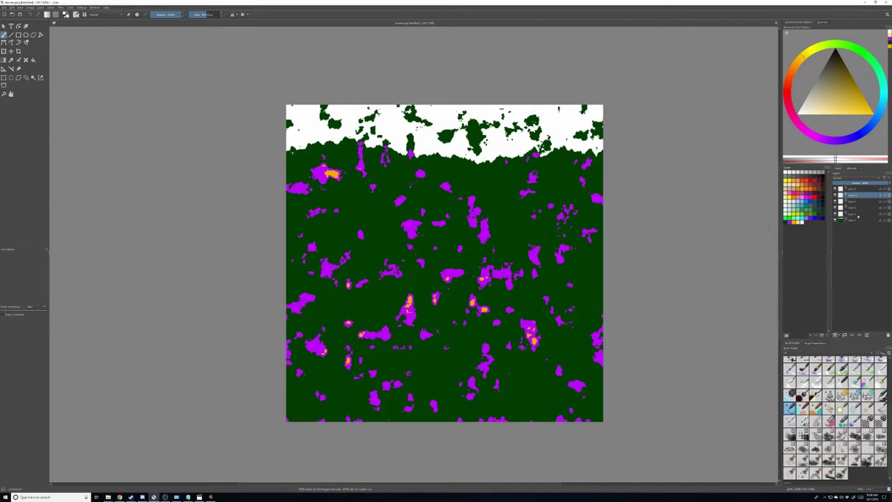
click(855, 214)
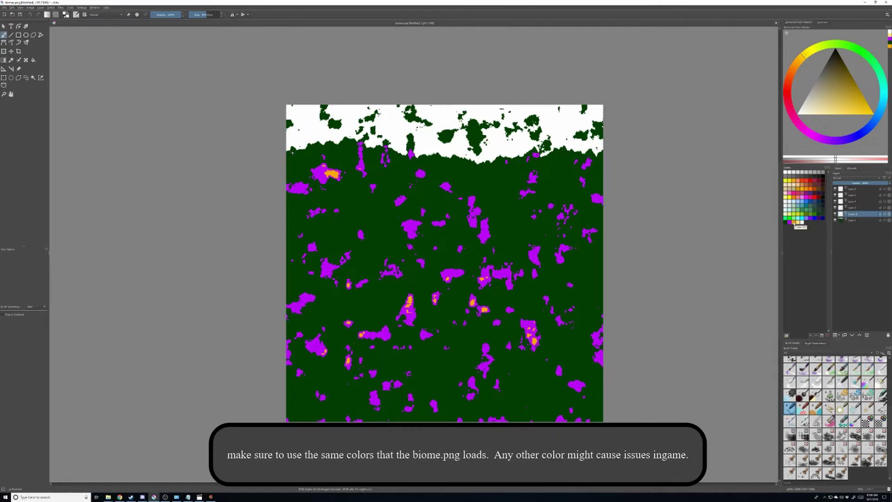
click(794, 224)
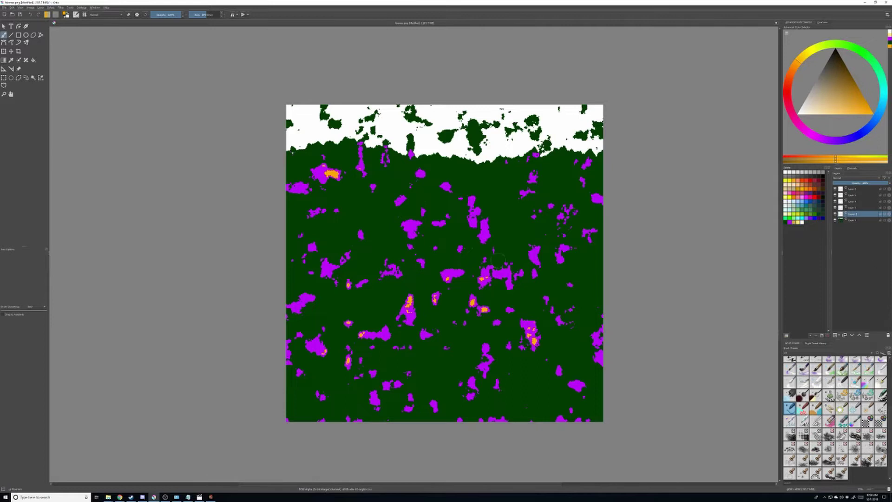
key(f)
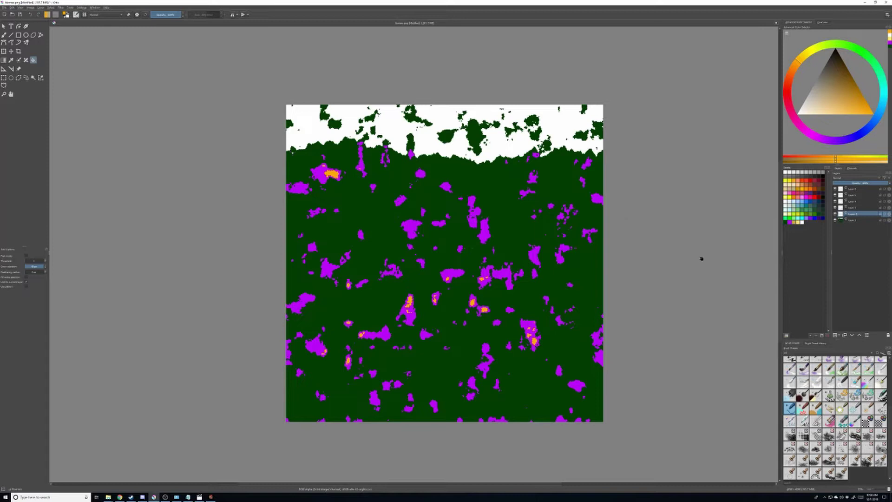
key(shift+BackSpace)
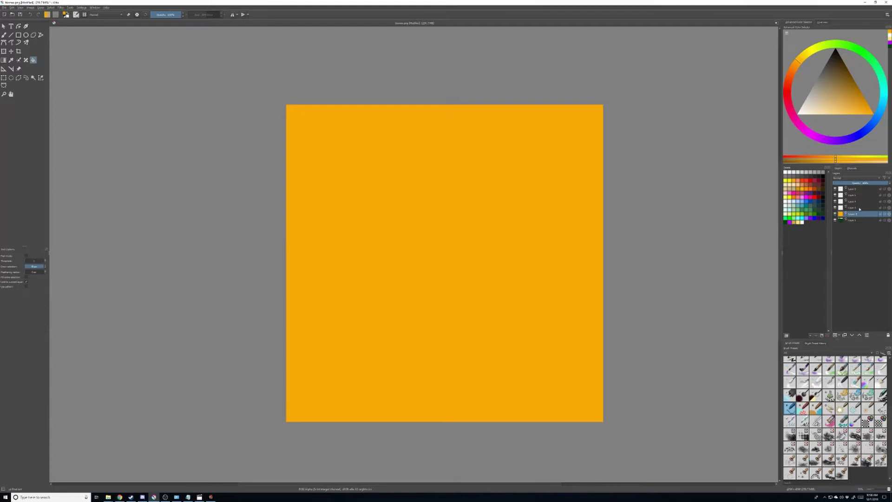
Paint a pale yellow X near the canvas centre on the layer directly above the orange fill
double_click(860, 209)
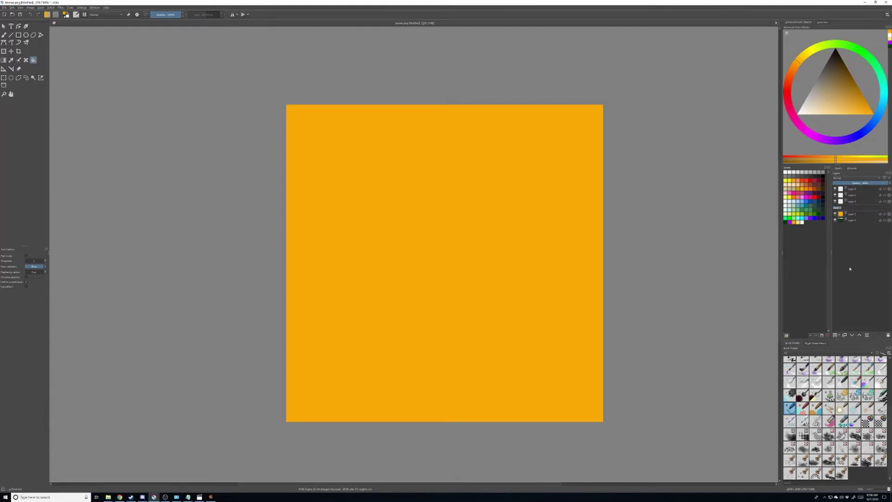
click(798, 222)
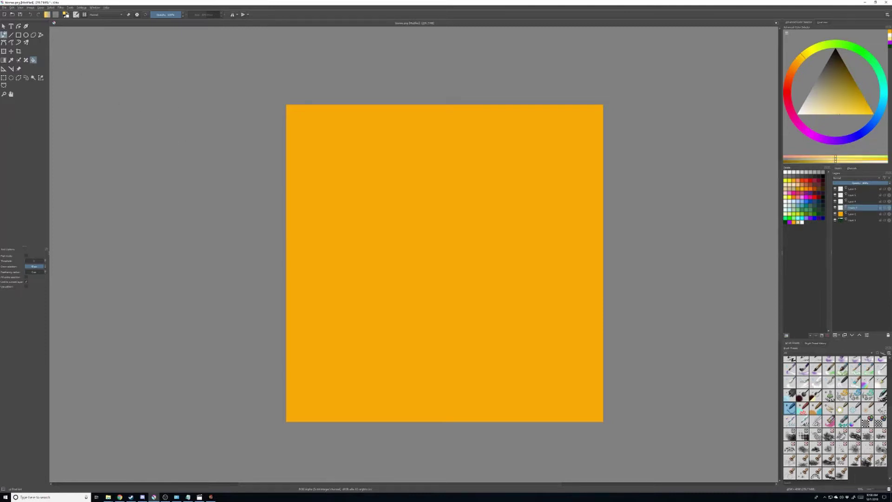
click(4, 35)
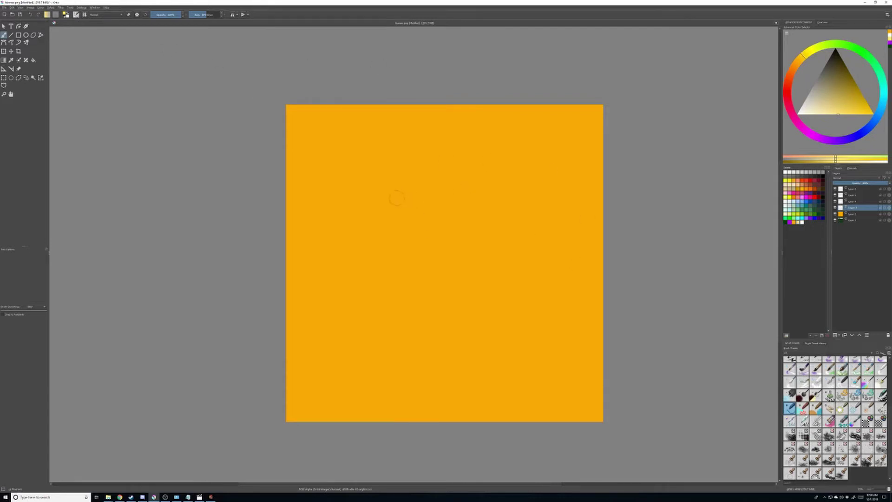
drag(393, 210, 457, 287)
drag(444, 222, 409, 288)
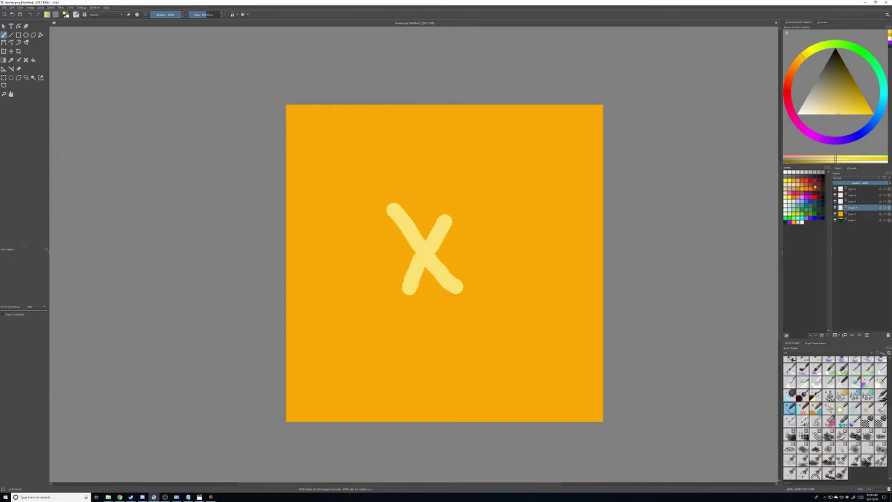
Paint a dark green X overlapping the pale yellow one, on the next layer up
click(859, 202)
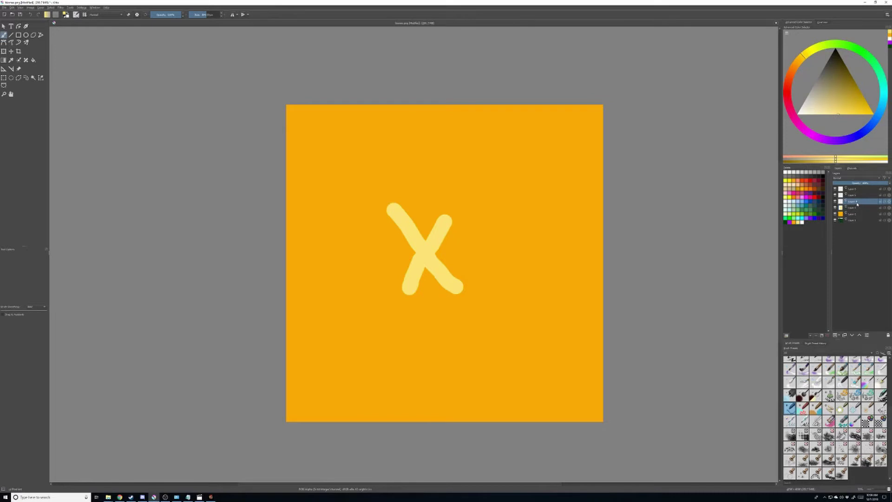
click(786, 224)
drag(464, 216, 429, 289)
drag(411, 204, 458, 274)
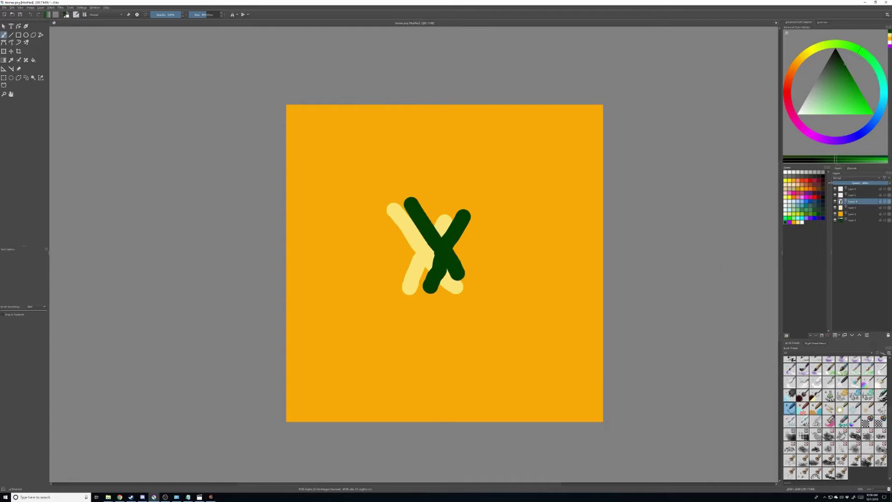
Paint a purple X overlapping the dark green one, on the second layer from the top of the stack
click(853, 196)
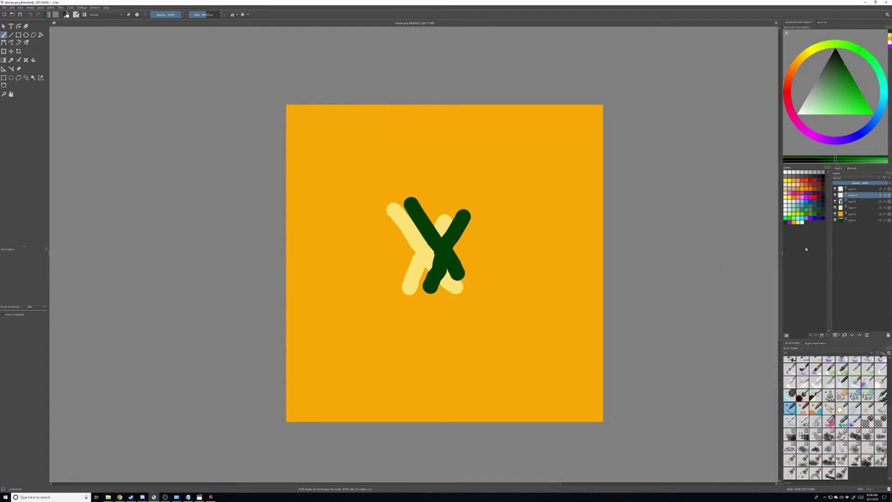
click(789, 223)
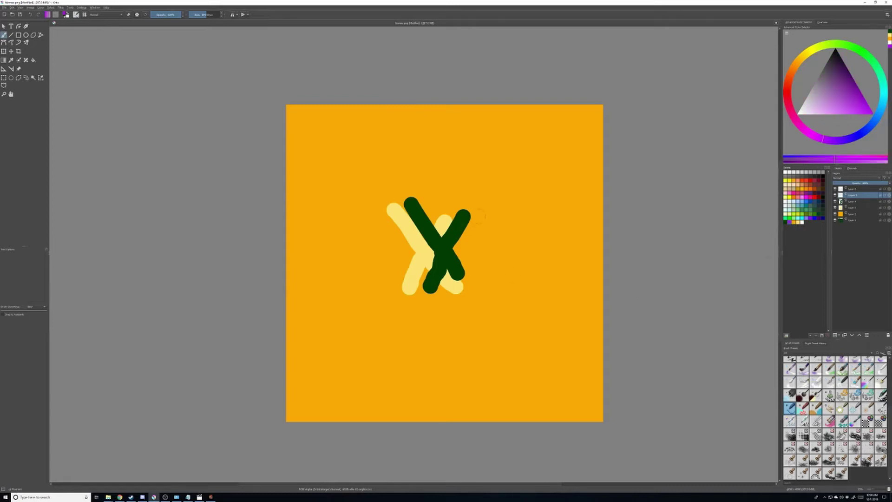
drag(479, 216, 445, 308)
drag(436, 216, 488, 288)
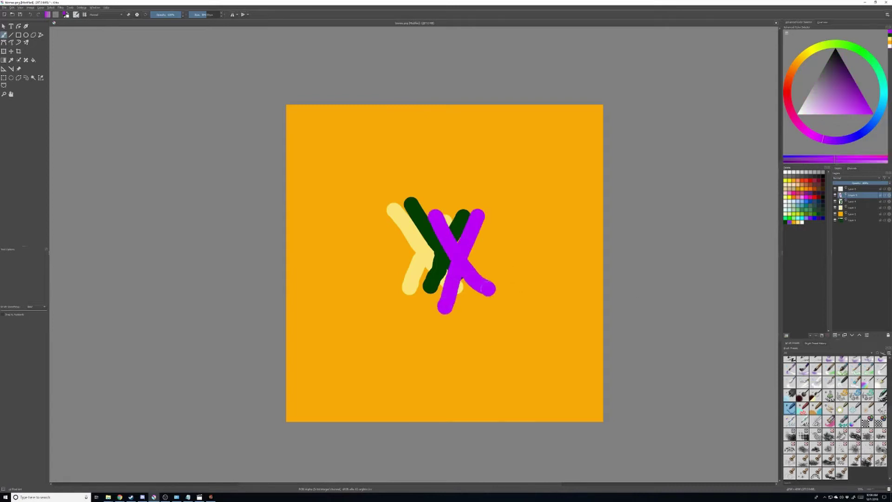
Paint a white X overlapping the purple one, on the topmost layer
click(853, 189)
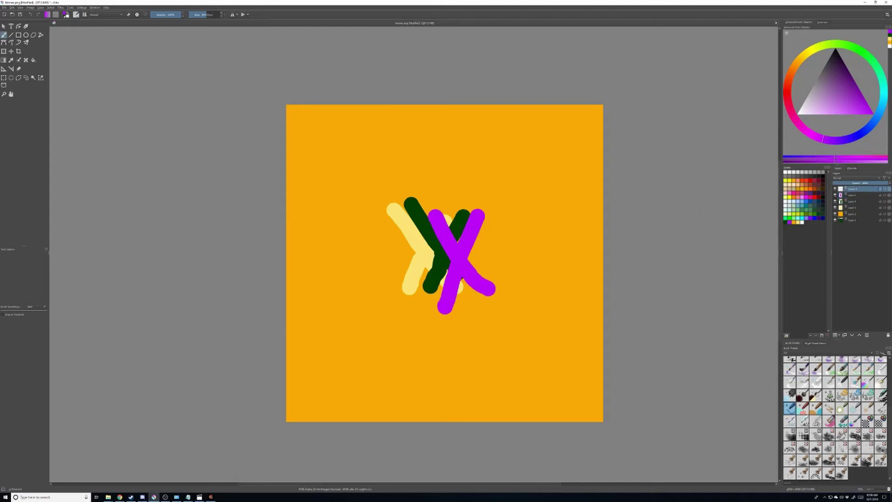
click(802, 223)
drag(442, 206, 496, 278)
drag(493, 215, 469, 308)
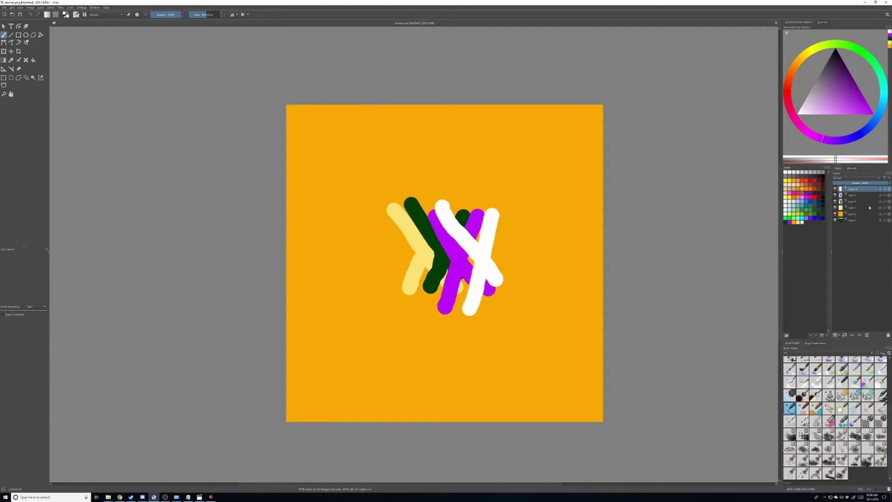
Select all layers from the original map up to the white X and merge them into a single layer
click(865, 223)
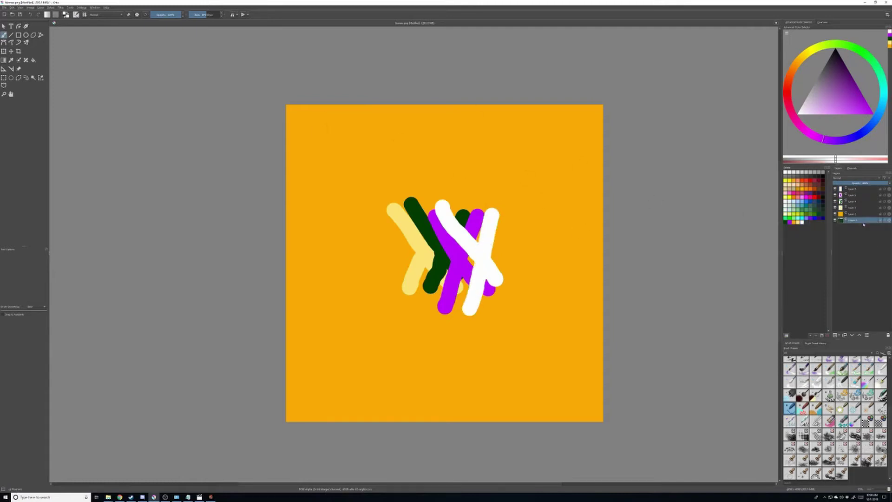
shift+click(858, 190)
right_click(865, 215)
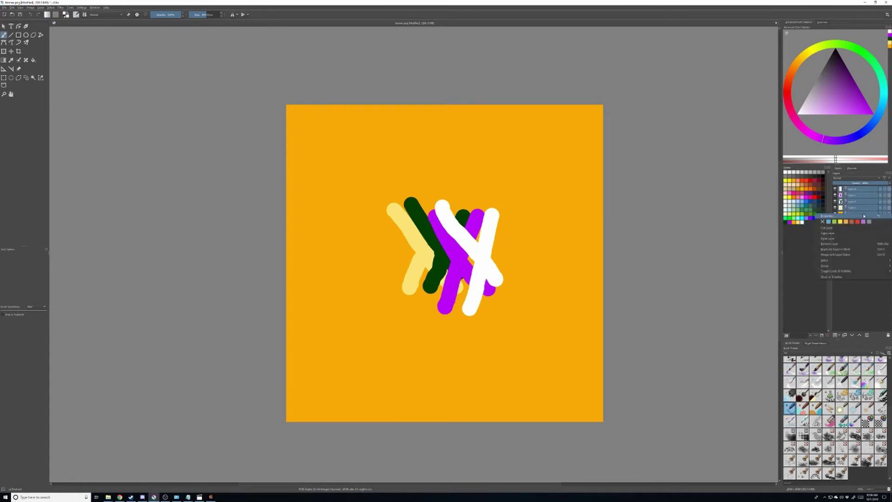
click(841, 255)
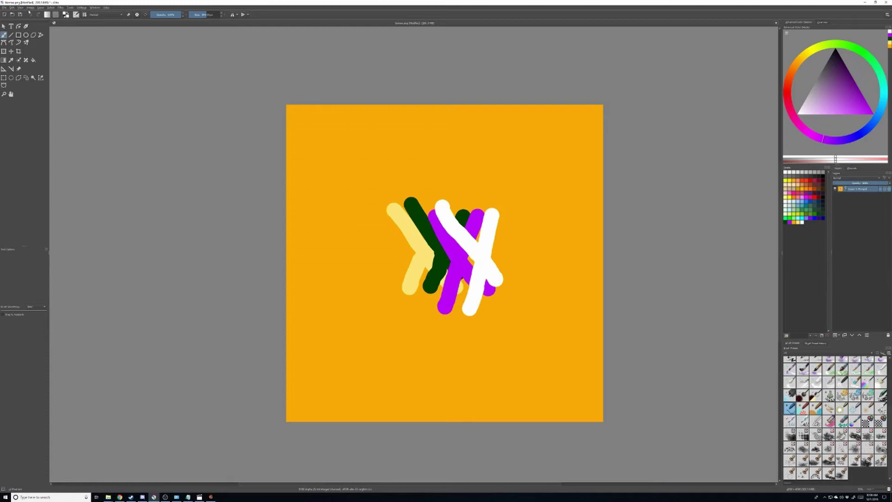
Save the merged image as biomes.png in the New Cosena Valley world folder, replacing the existing file and keeping the default PNG options
click(4, 8)
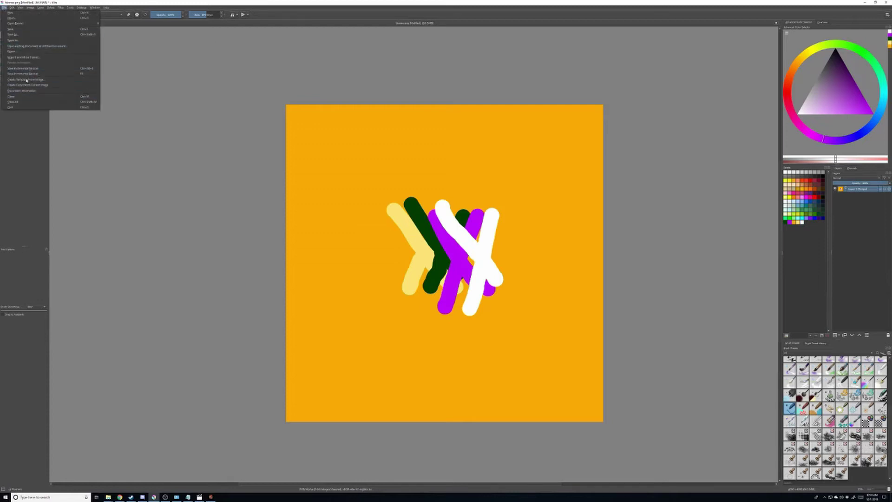
click(19, 34)
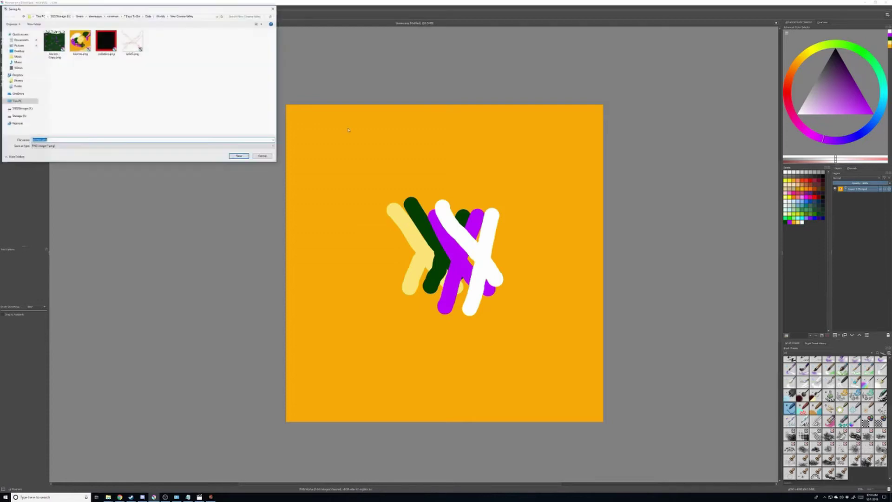
click(81, 47)
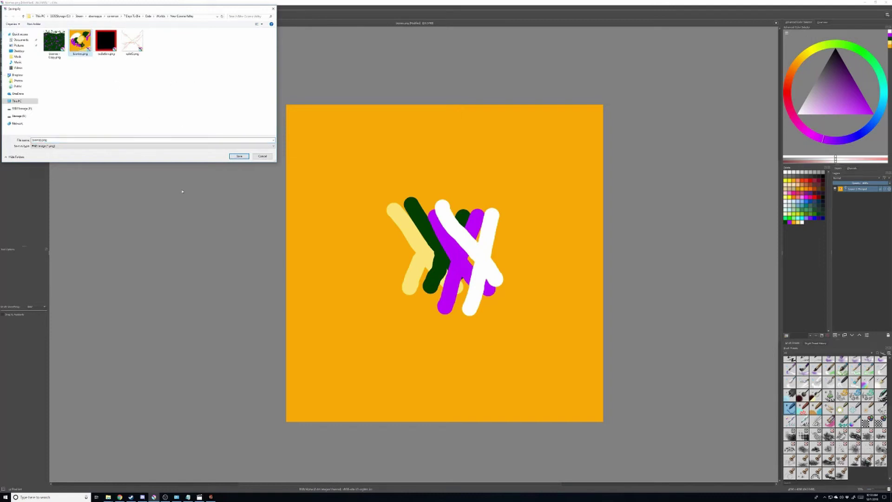
click(238, 156)
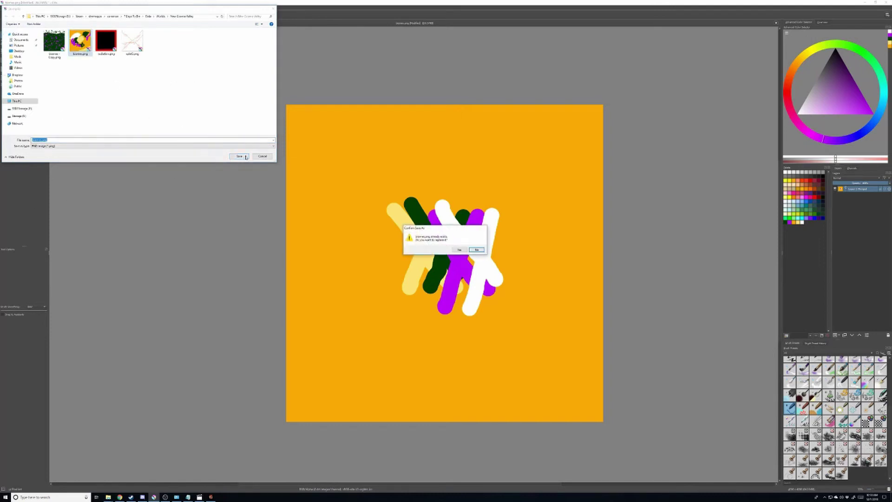
click(460, 250)
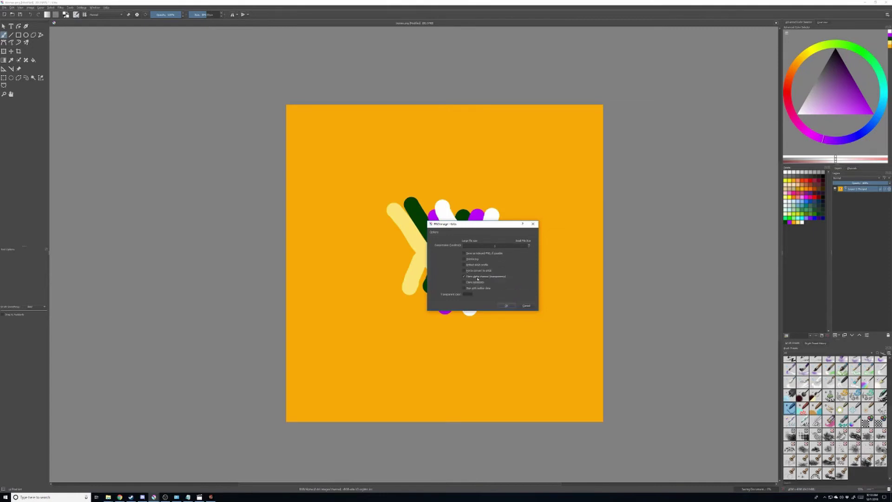
click(508, 305)
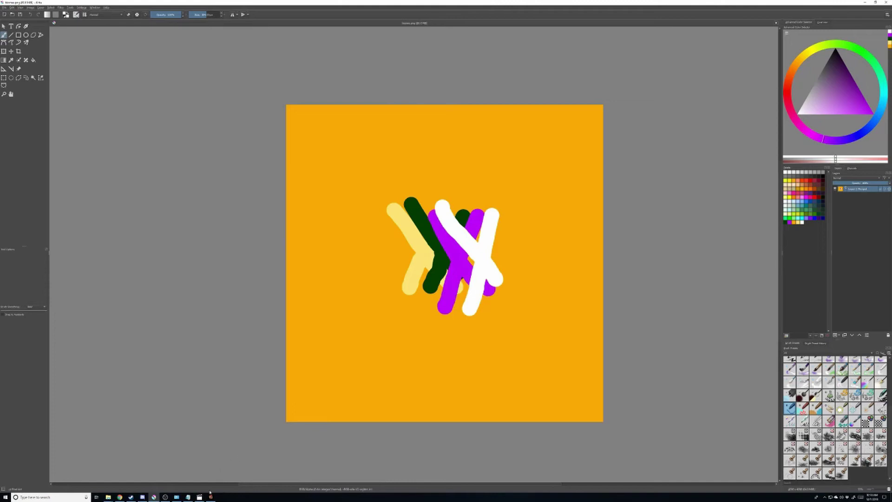
Switch to 7 Days to Die and continue the saved New Cosena Valley survival game
click(212, 498)
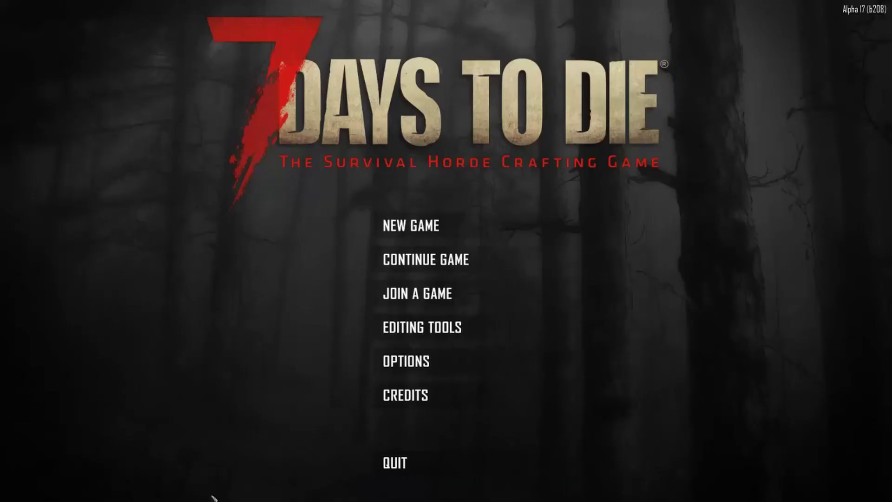
click(439, 260)
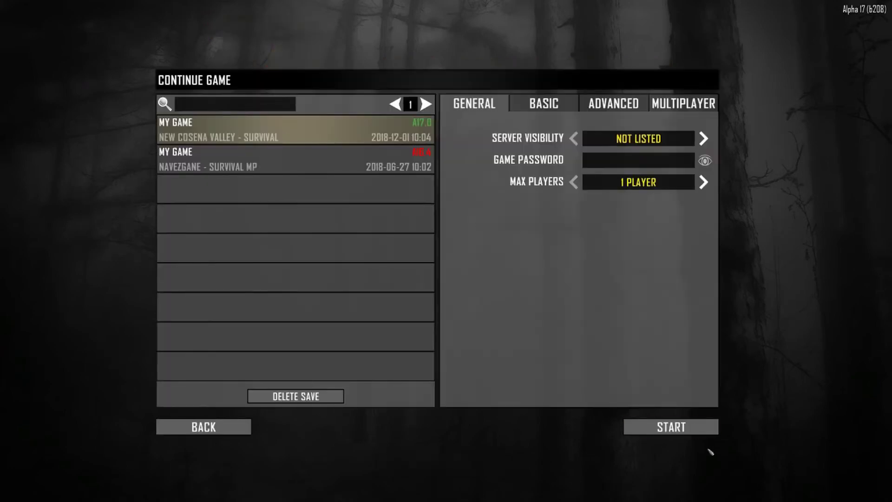
click(698, 434)
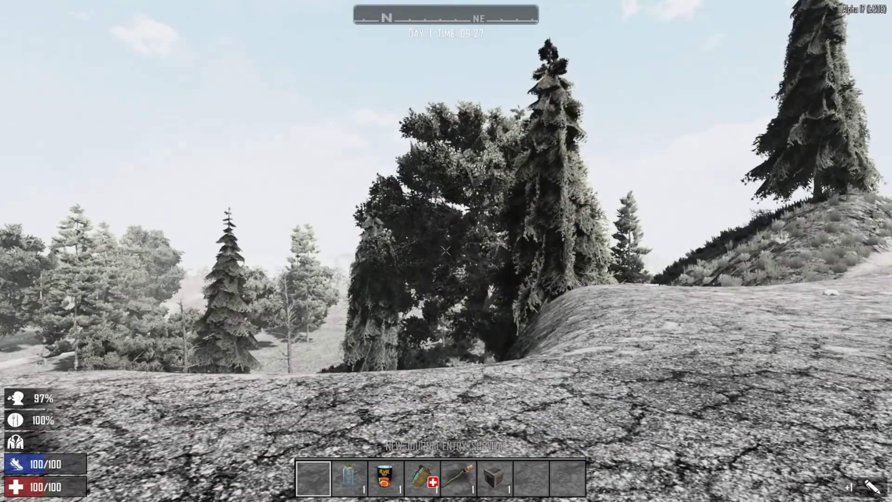
Dismiss the quest tracking tip and look at the zoomed-out world map around the current position
click(446, 345)
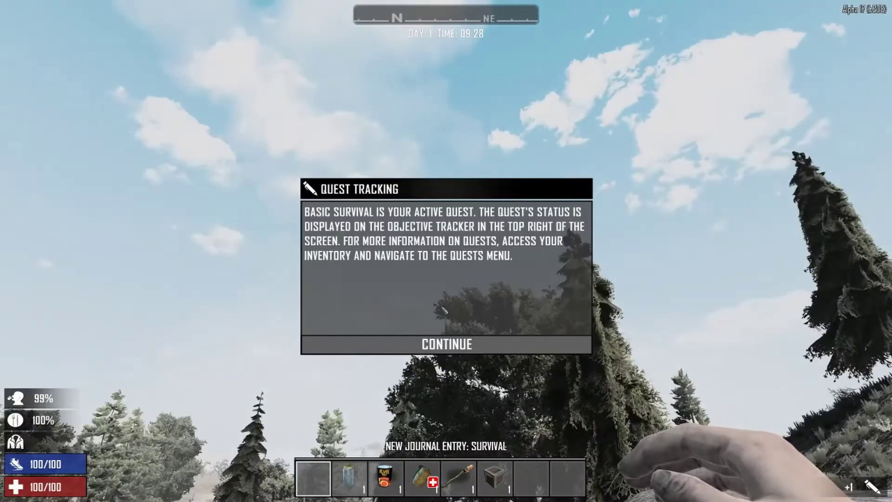
click(446, 343)
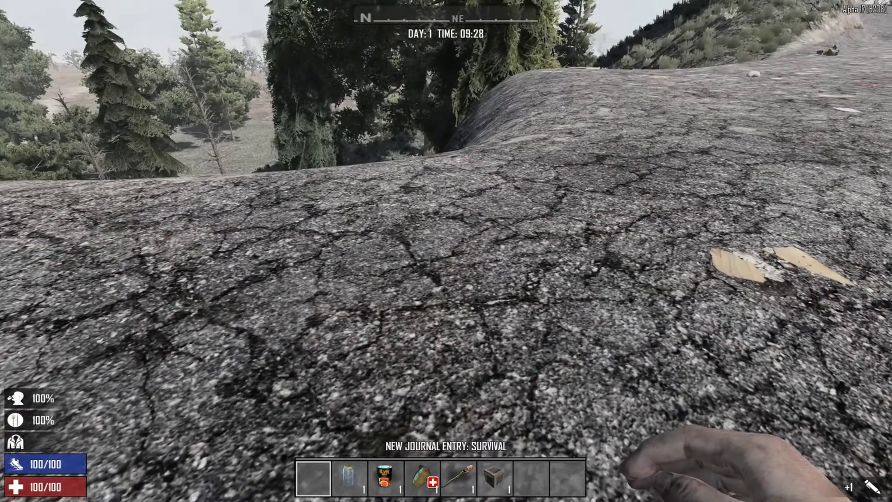
key(m)
scroll(509, 277, down, 5)
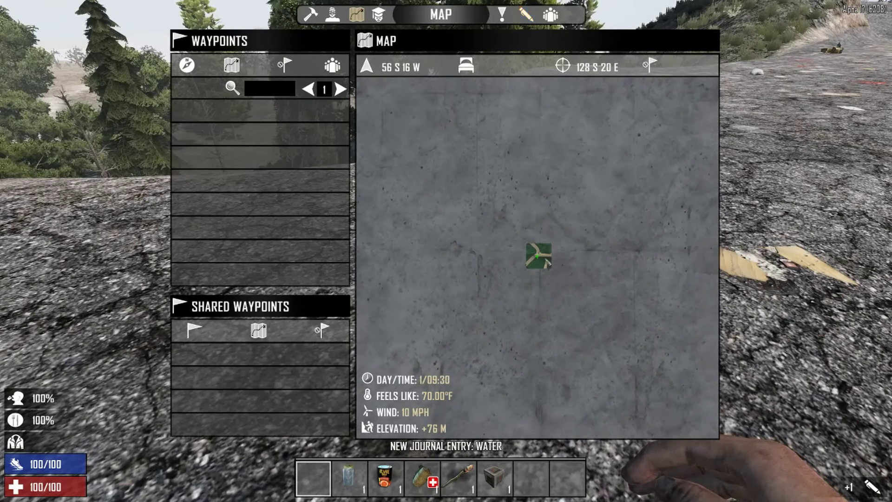
key(m)
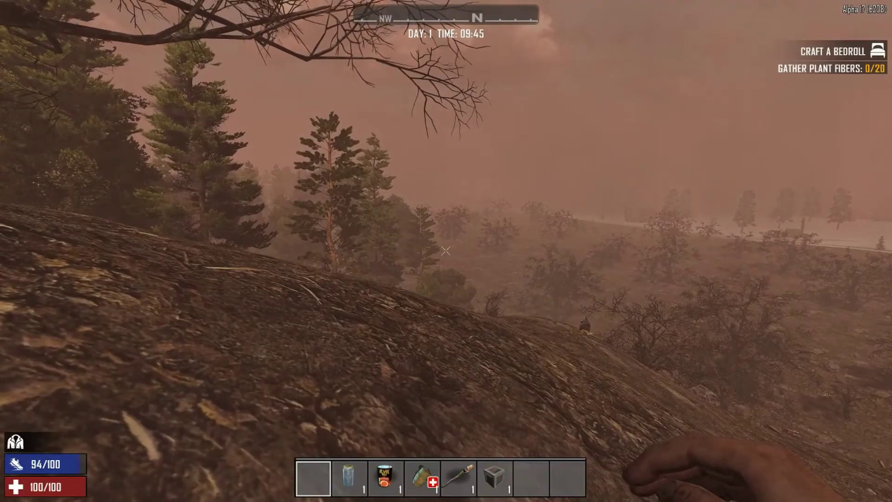
Enable debug mode with the console command dm, check the debug tools, and fly forward over the terrain
key(F1)
text(dm)
key(Return)
key(Escape)
key(Escape)
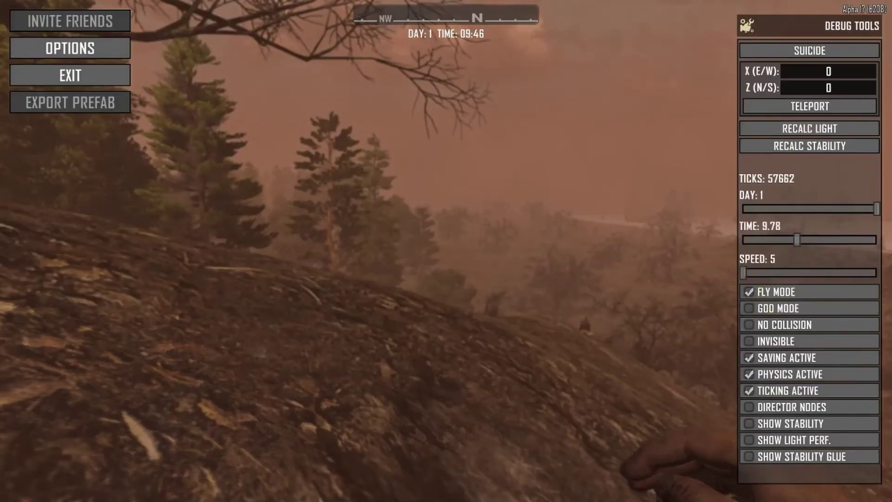
key(Escape)
key(space)
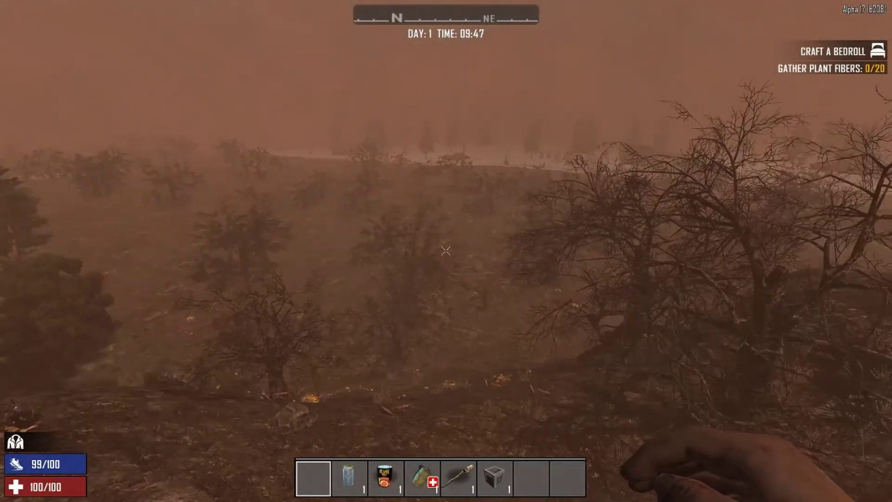
key(w)
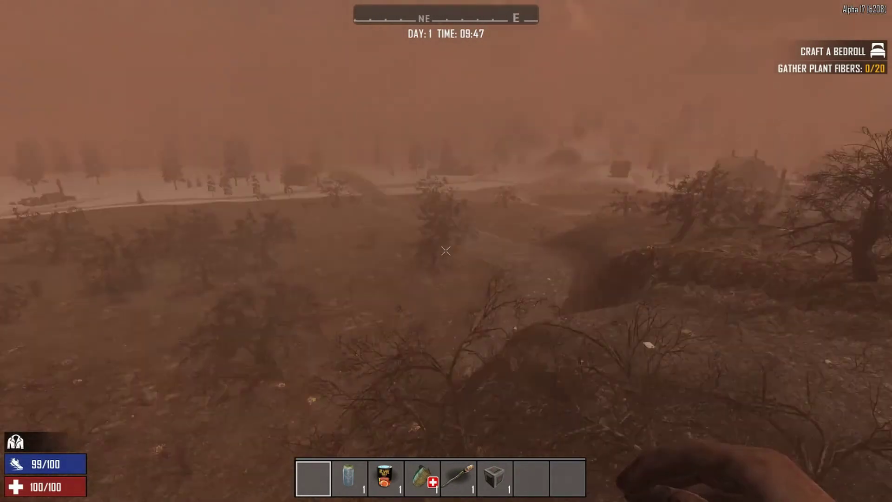
Fly over the border between the snow biome and the dark dead-tree terrain, examining the biome edges, roads and buildings from several directions
key(w)
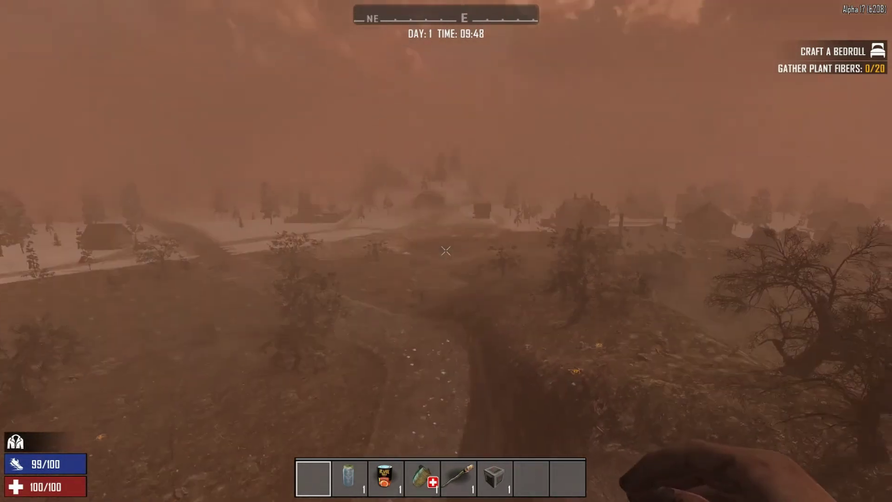
key(w)
key(w)
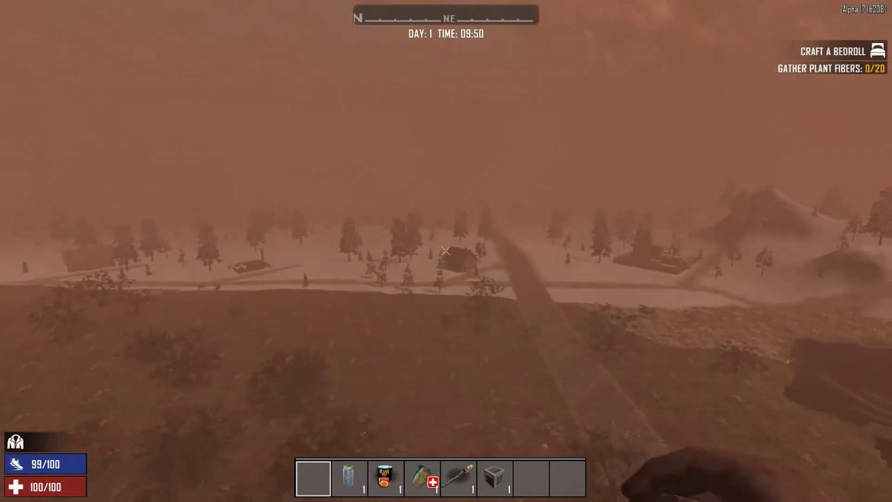
key(w)
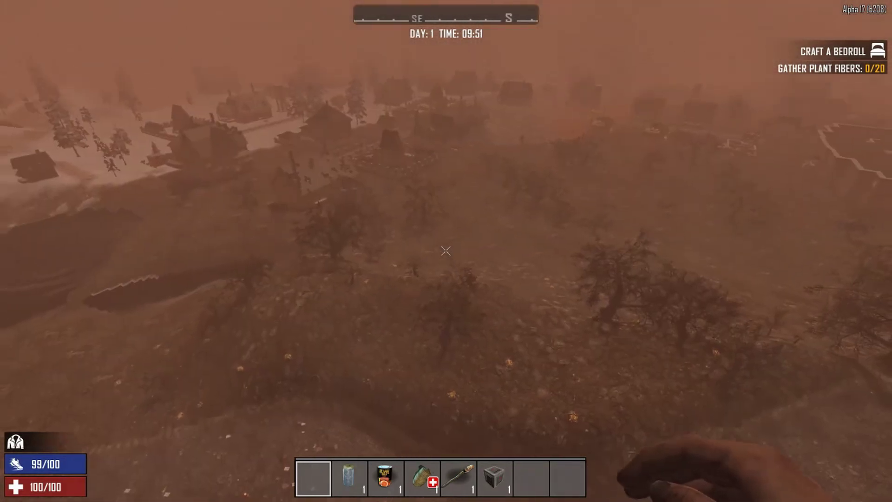
key(w)
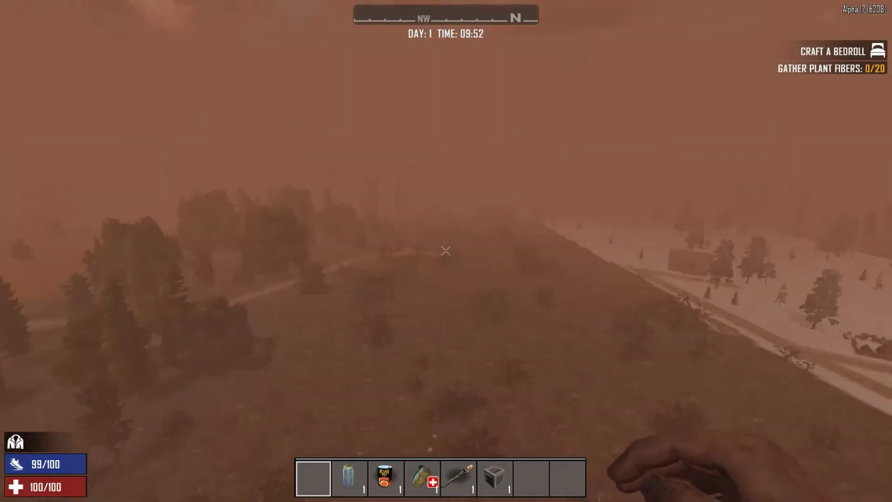
key(w)
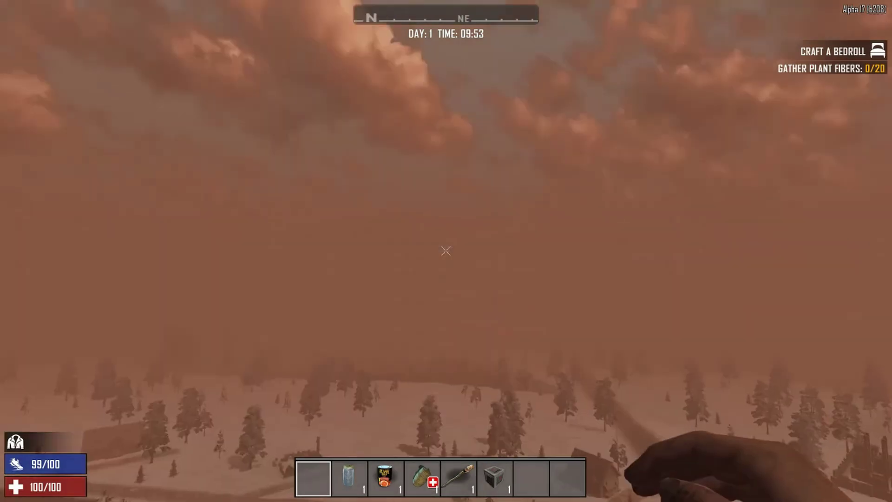
key(w)
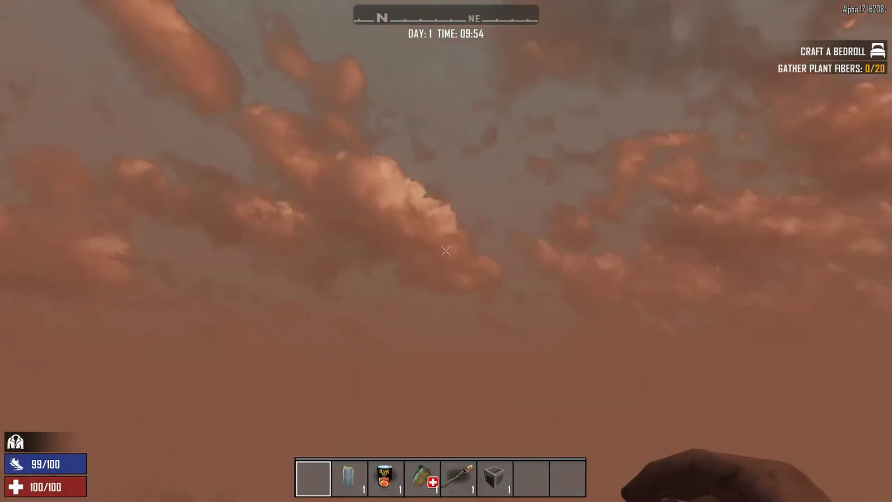
key(w)
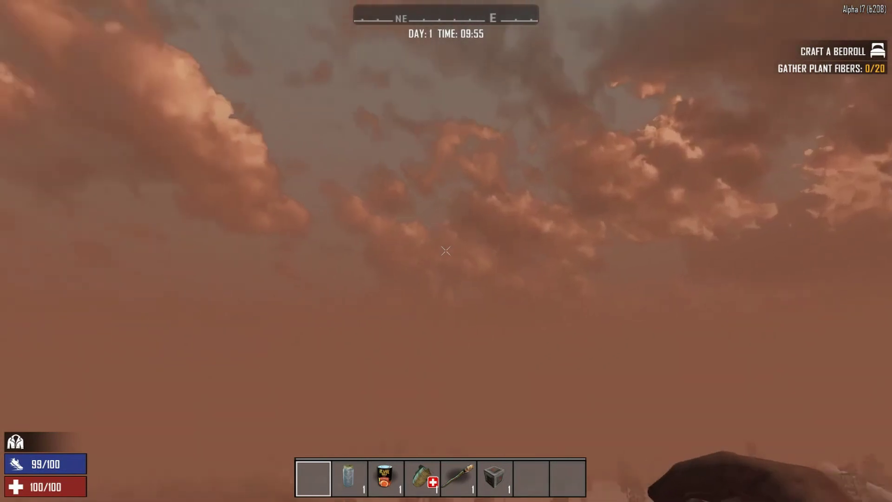
key(w)
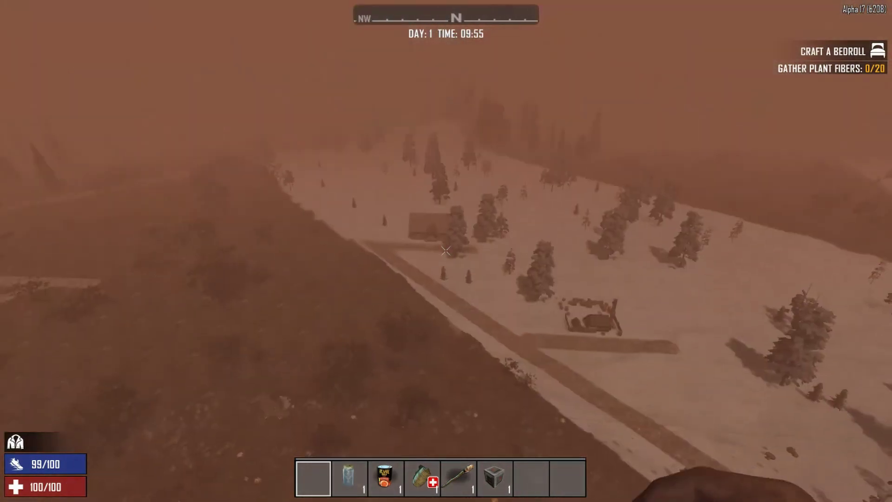
key(w)
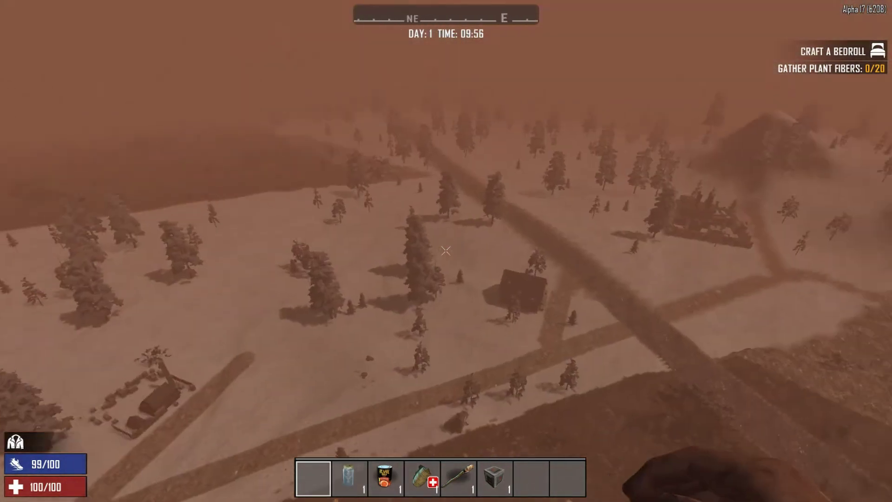